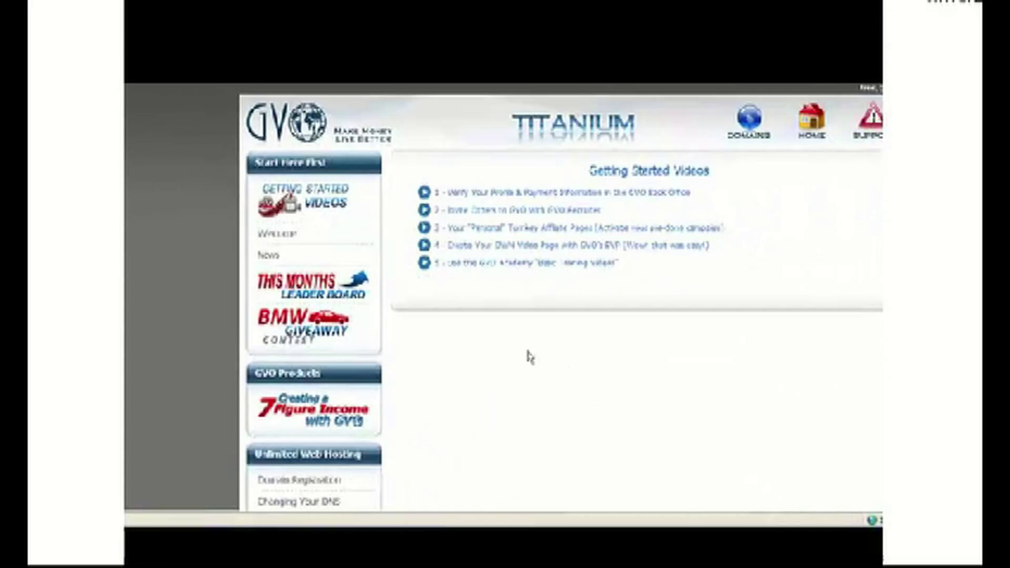
Open the Web Host Manager from the Unlimited Web Hosting section of the GVO back office.
scroll(462, 319, "down", 2)
scroll(461, 318, "down", 4)
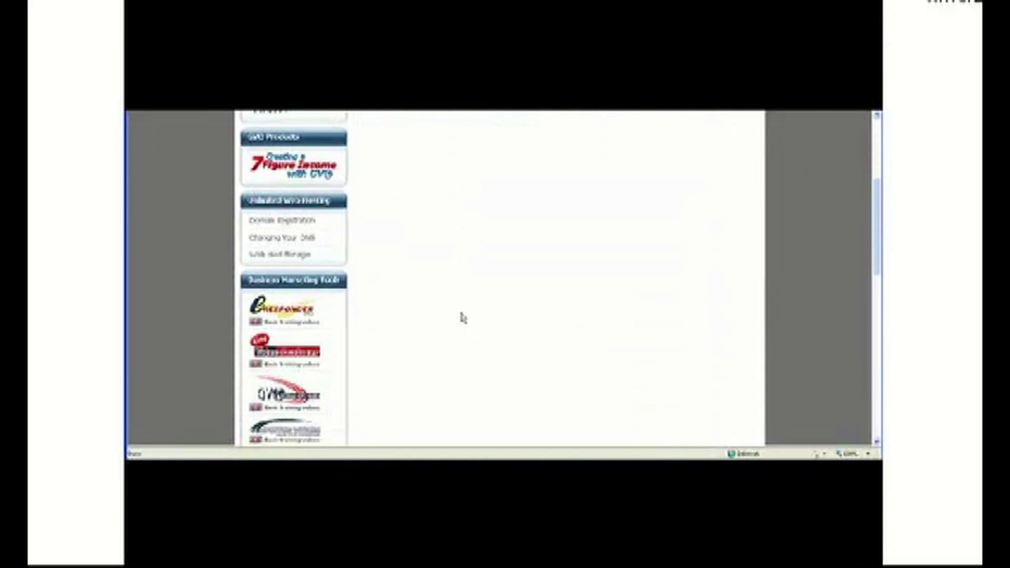
left_click(350, 262)
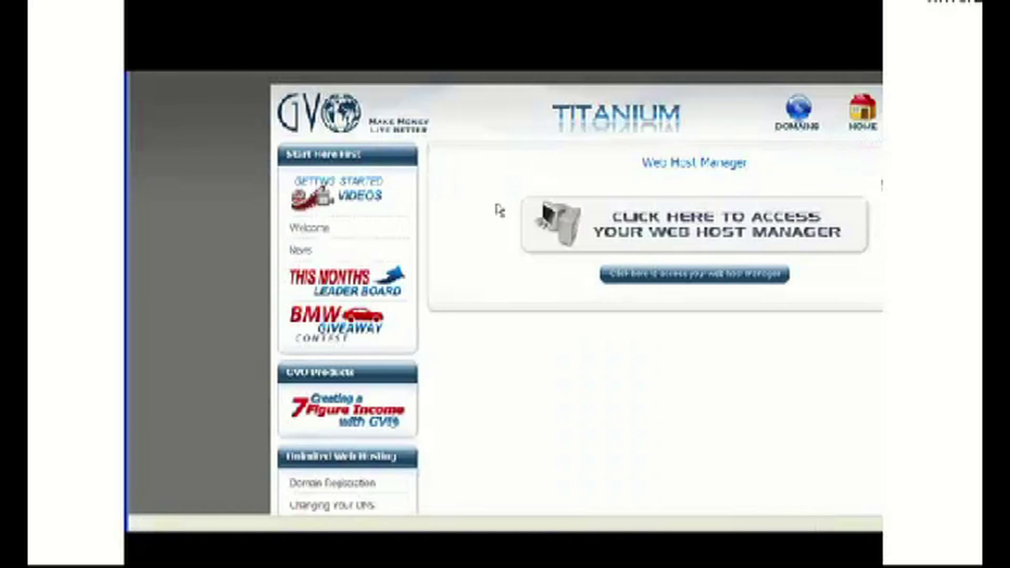
left_click(719, 232)
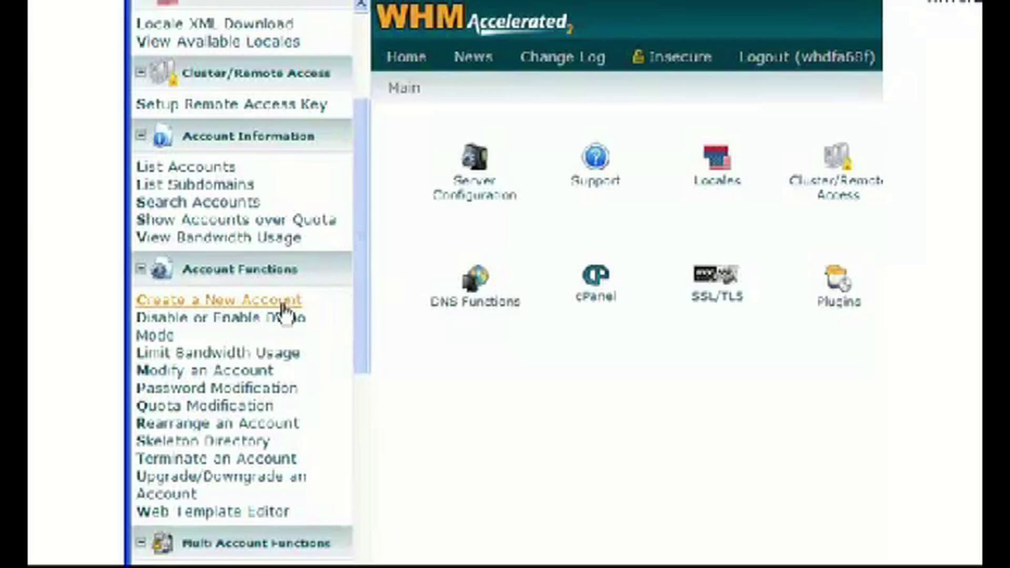
Start a new hosting account for the domain mygvobroadcast.com and fill in its username.
left_click(282, 304)
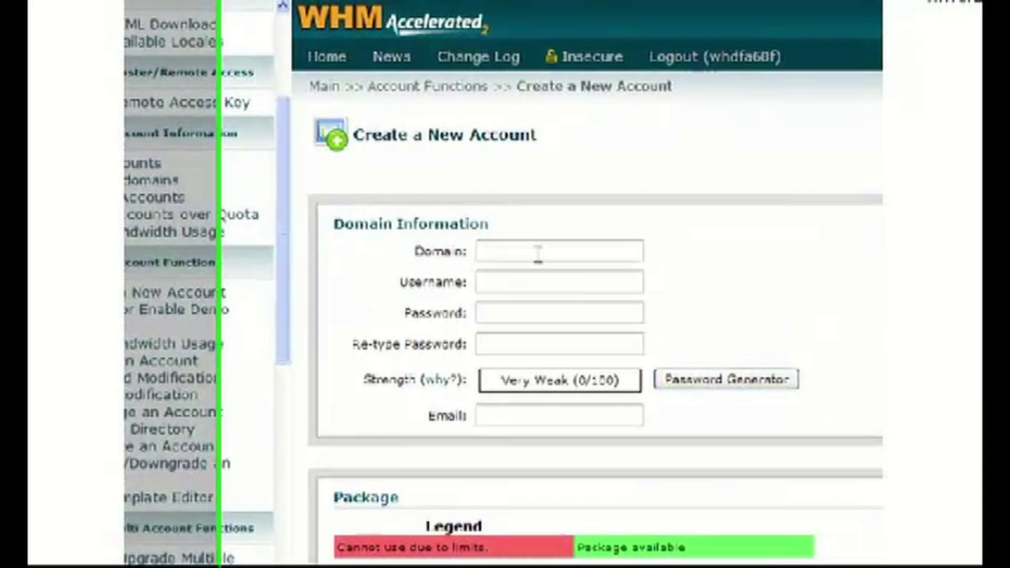
left_click(625, 260)
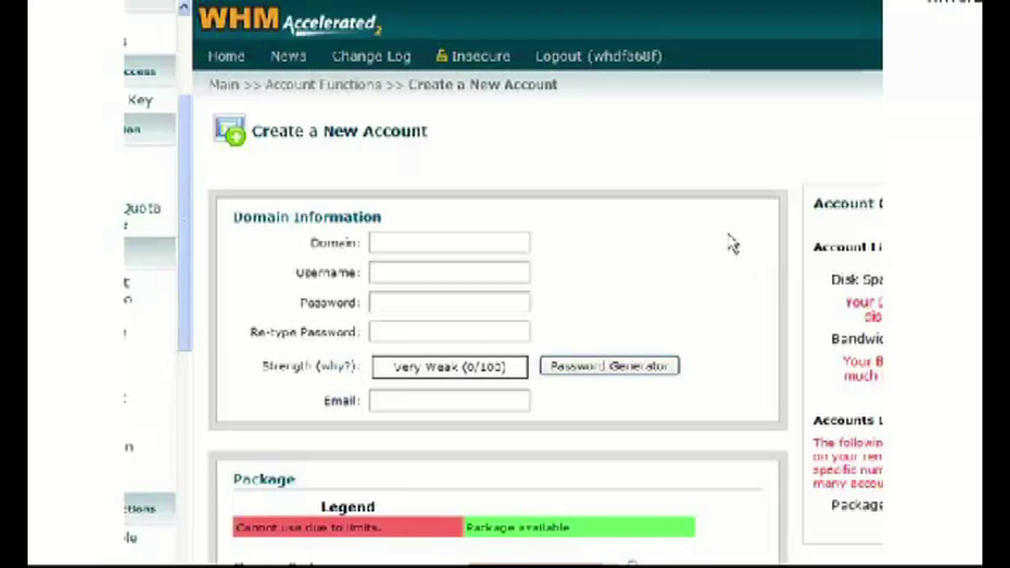
type("mygvobroadcast.com")
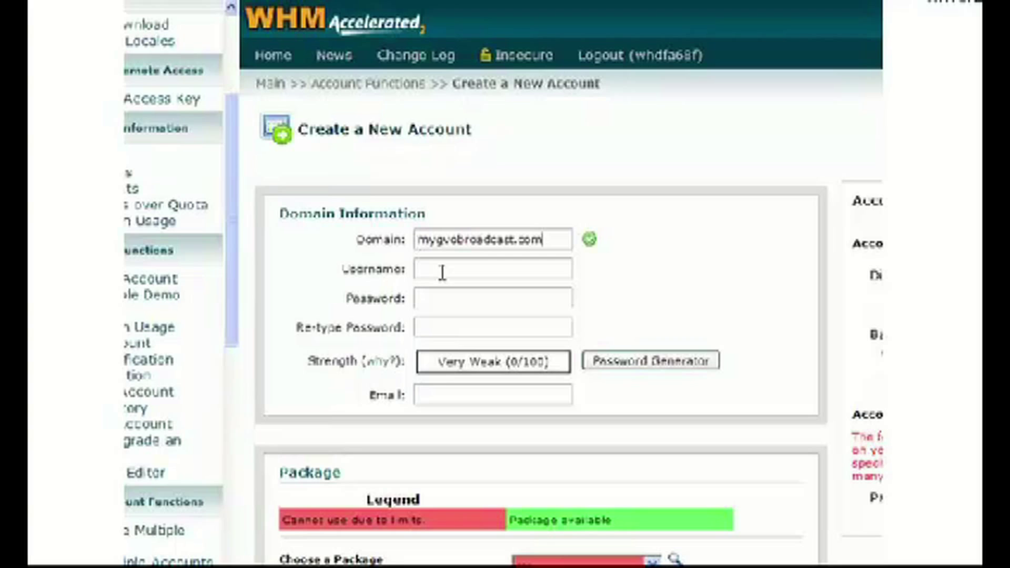
left_click(549, 270)
left_click(545, 303)
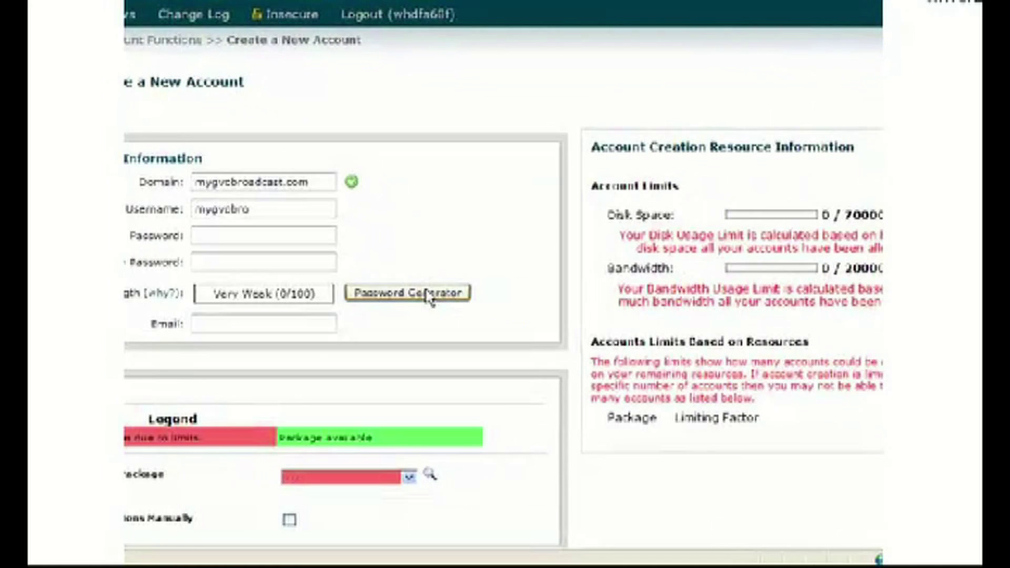
Generate a random password with the Password Generator, copy it, and close the generator without applying it.
left_click(437, 297)
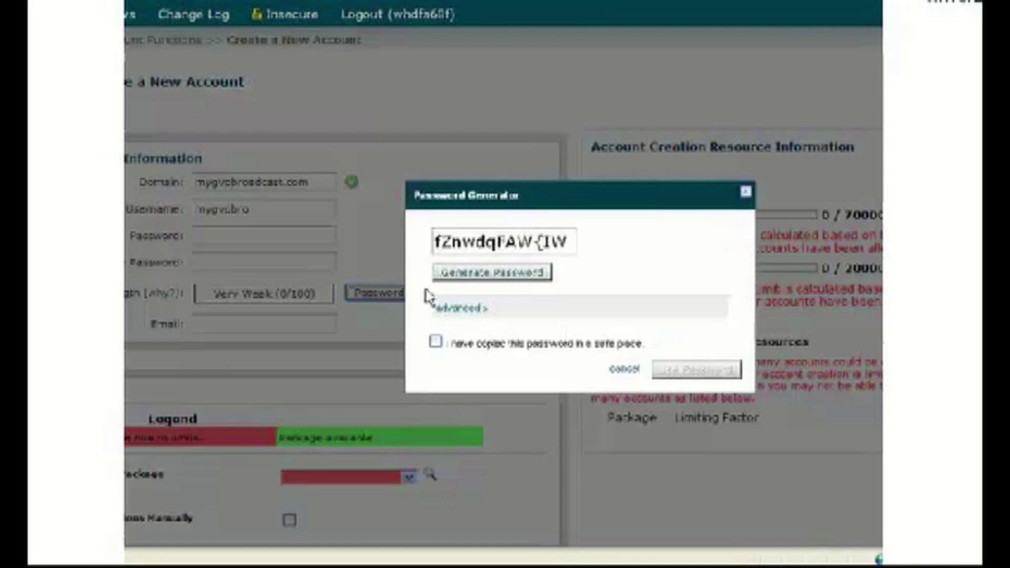
left_click(475, 273)
left_click(477, 275)
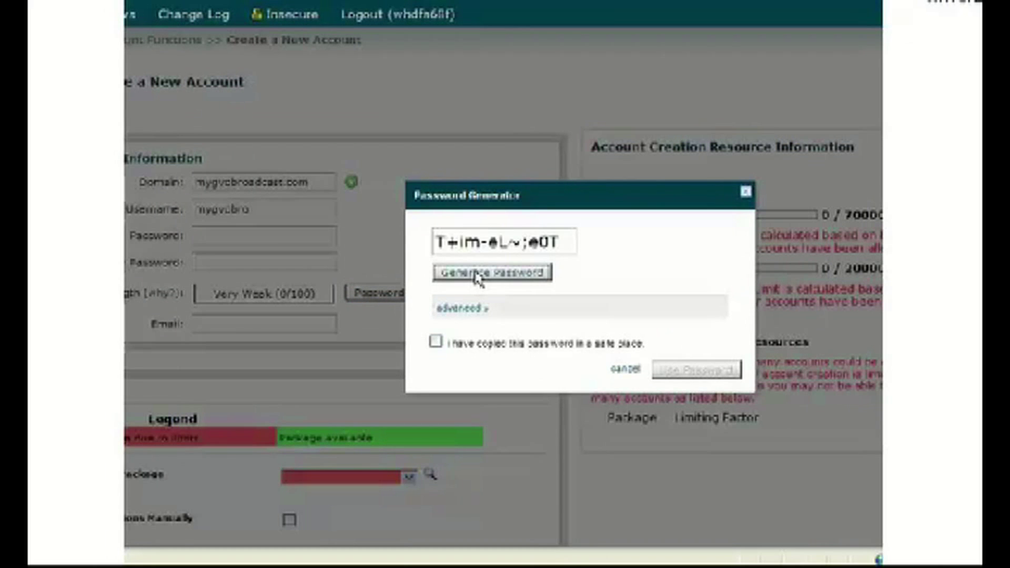
left_click(476, 243)
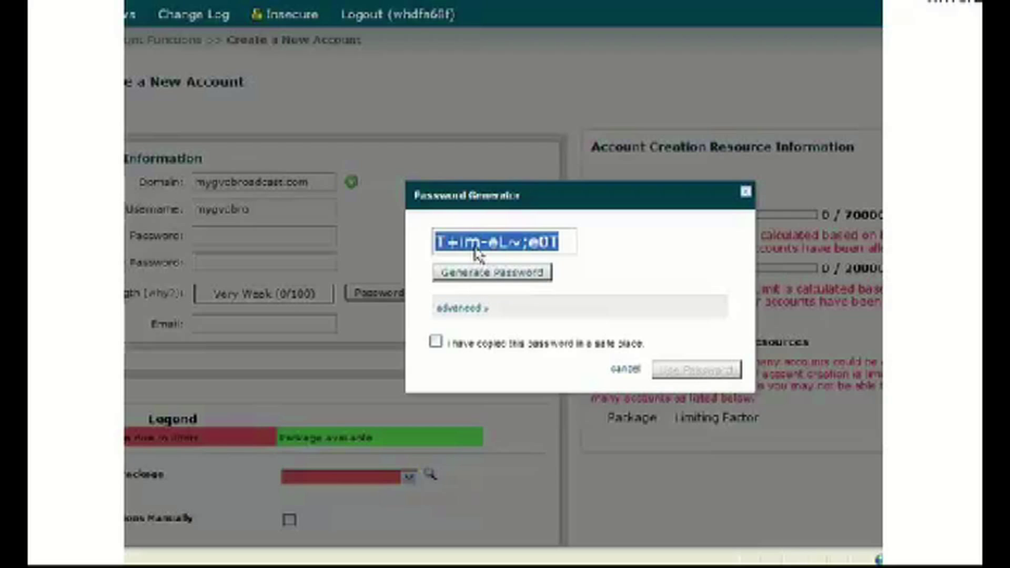
right_click(477, 255)
left_click(495, 293)
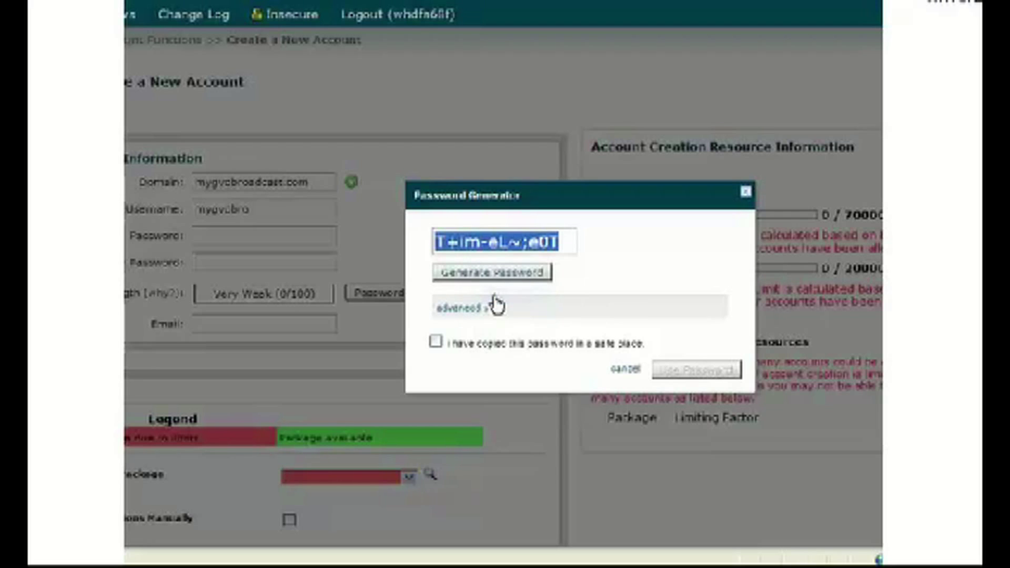
left_click(745, 192)
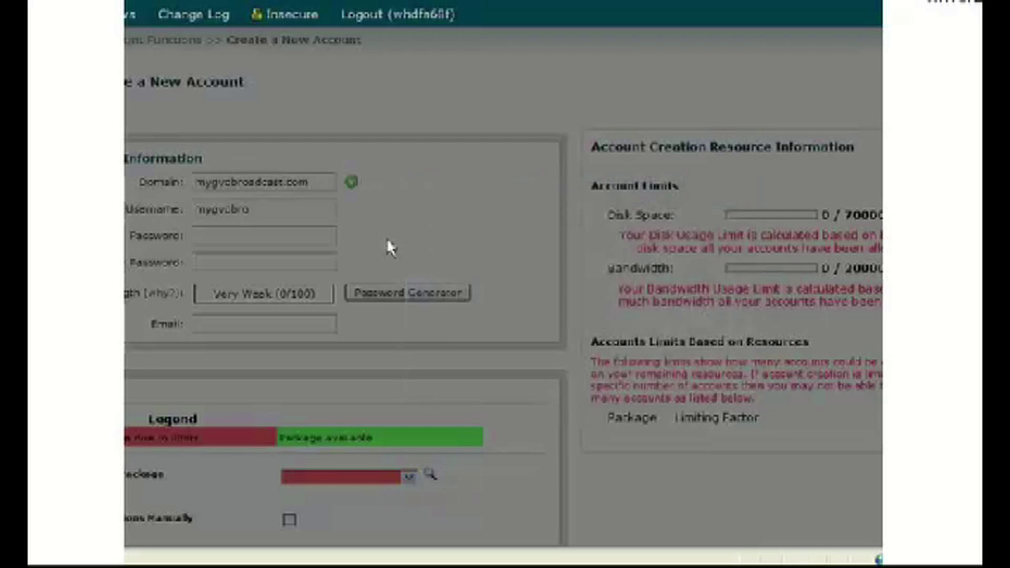
Enter the account password in the Password and Re-type Password fields and fill in the contact e-mail.
left_click(319, 235)
key("ctrl+v")
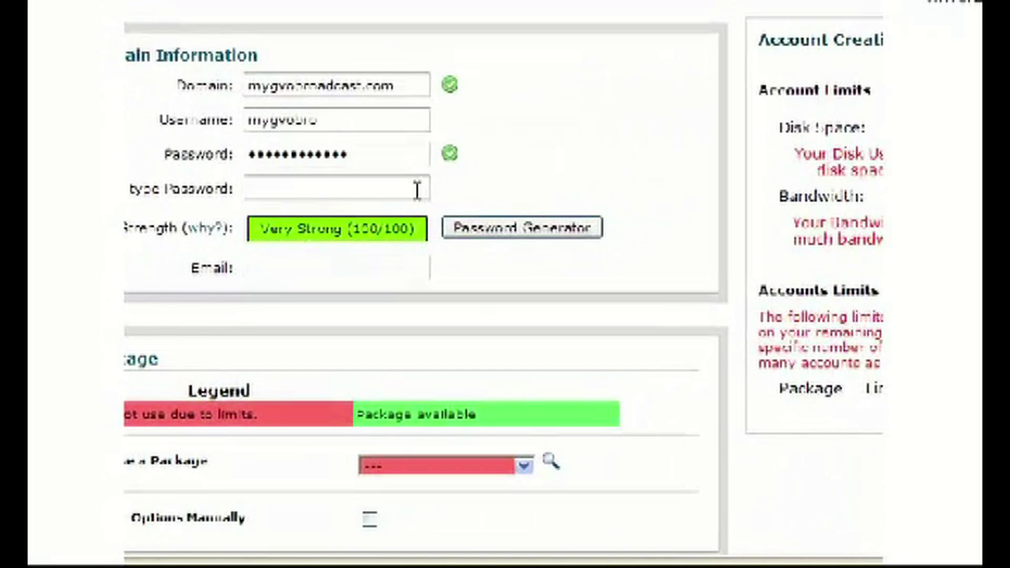
left_click(418, 190)
key("ctrl+v")
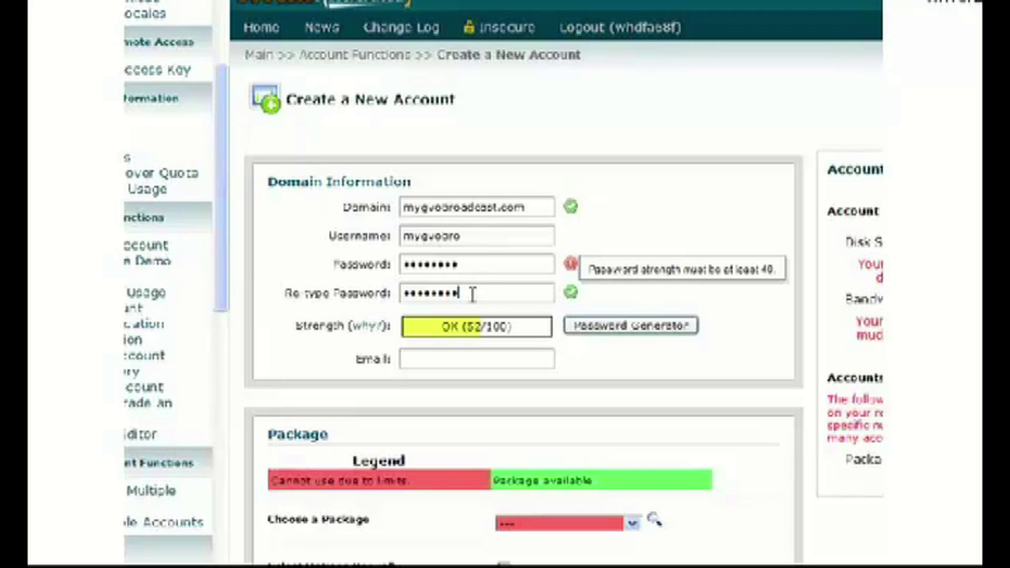
left_click(458, 359)
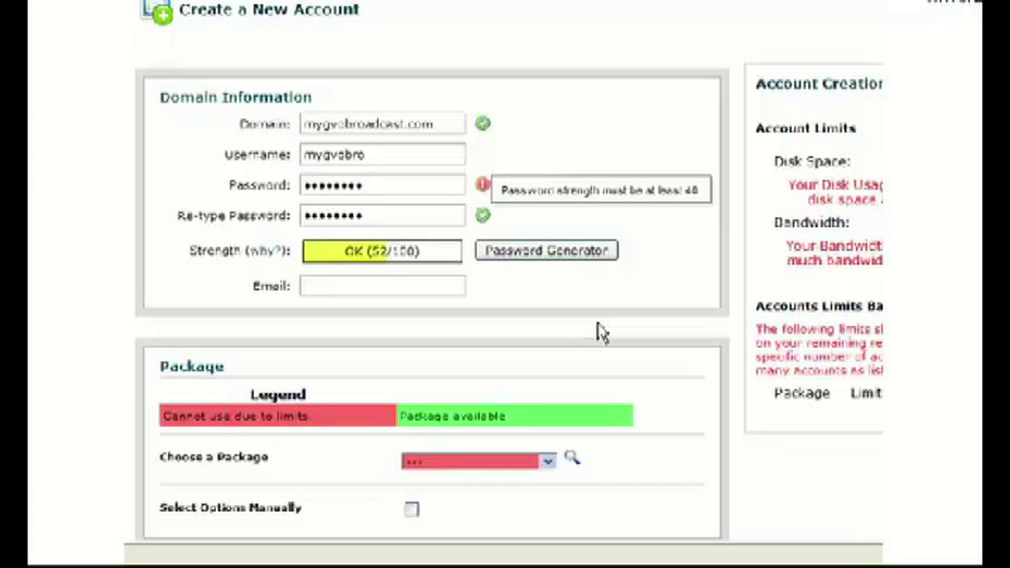
key("ctrl+v")
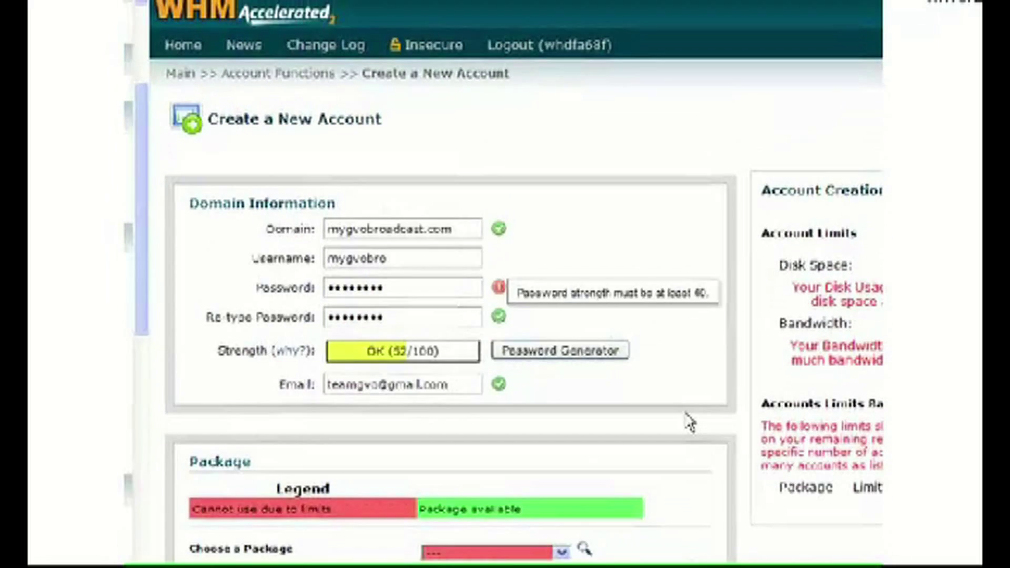
Enable Select Options Manually in the account's Package section.
scroll(690, 431, "down", 3)
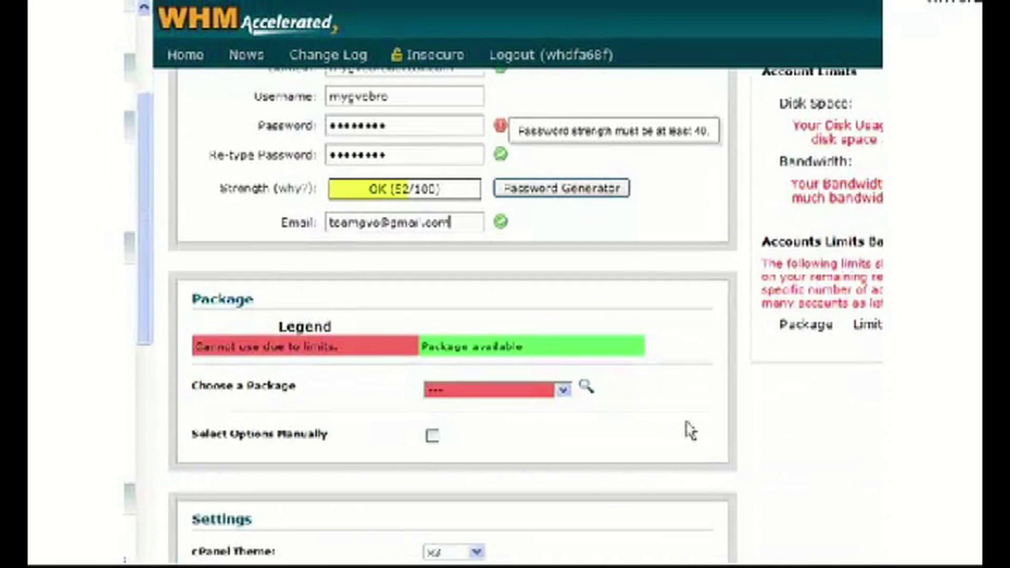
scroll(690, 430, "down", 1)
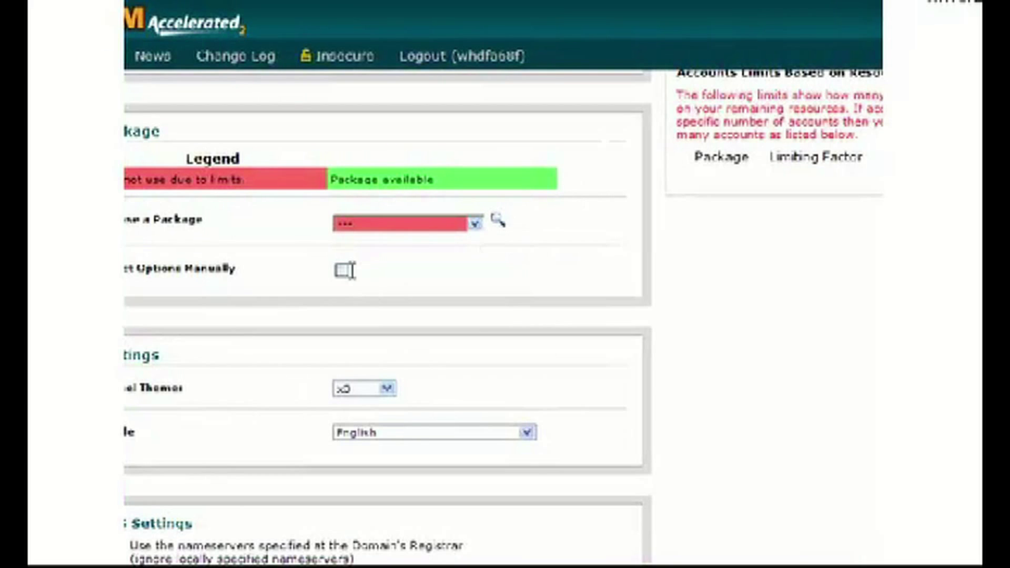
left_click(342, 270)
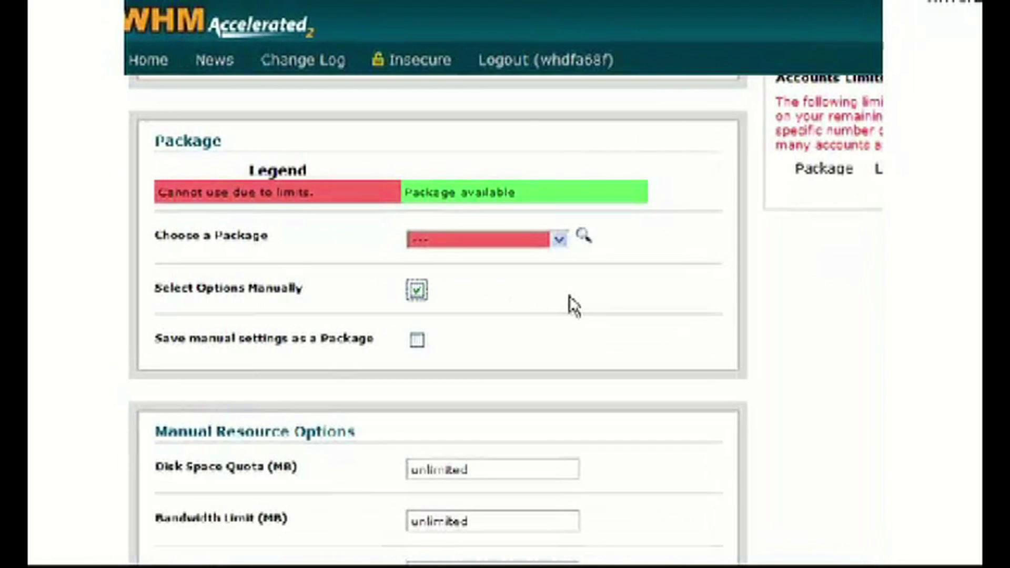
Review the manual resource options, the remaining settings and the completed domain information.
scroll(569, 297, "down", 6)
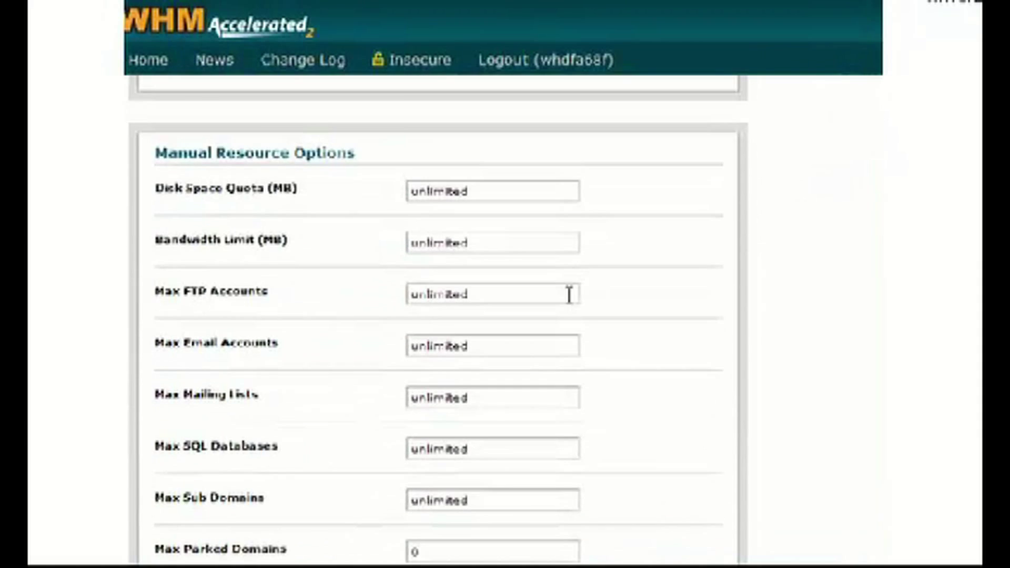
scroll(569, 294, "down", 5)
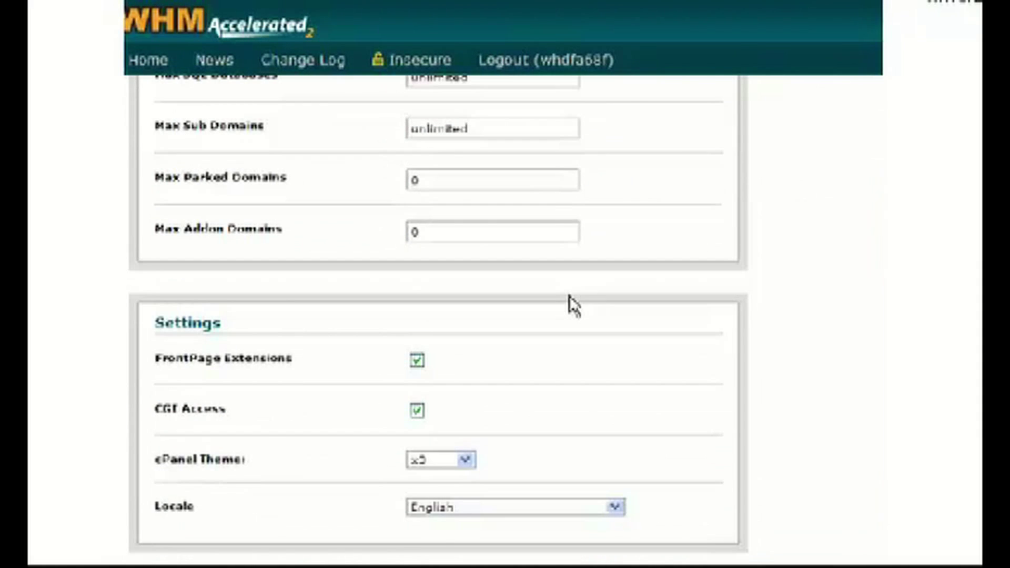
scroll(569, 294, "up", 6)
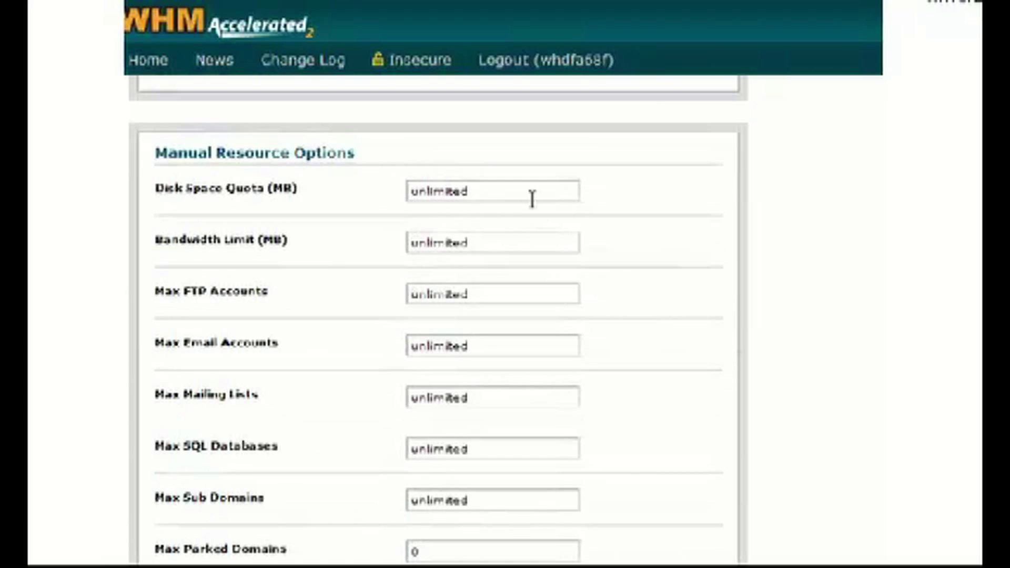
scroll(634, 223, "down", 3)
scroll(634, 223, "down", 9)
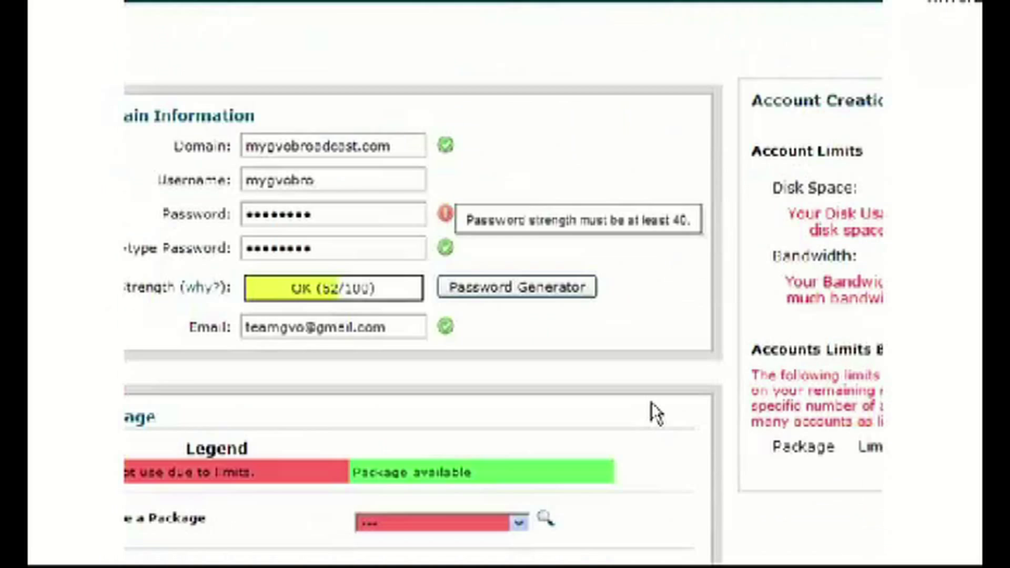
scroll(651, 402, "up", 2)
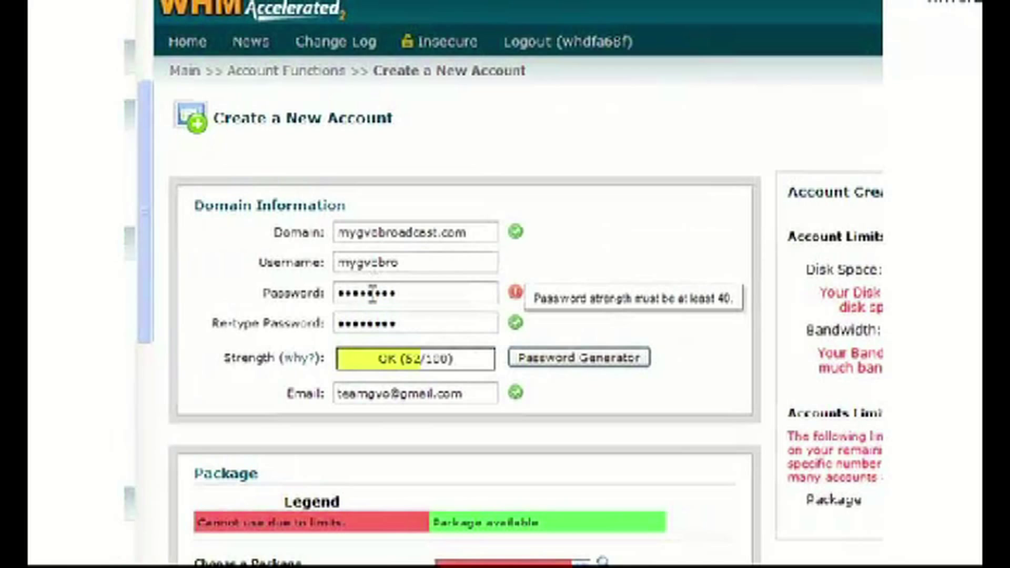
Create the new account with the completed domain information and the manual package options.
scroll(682, 391, "down", 5)
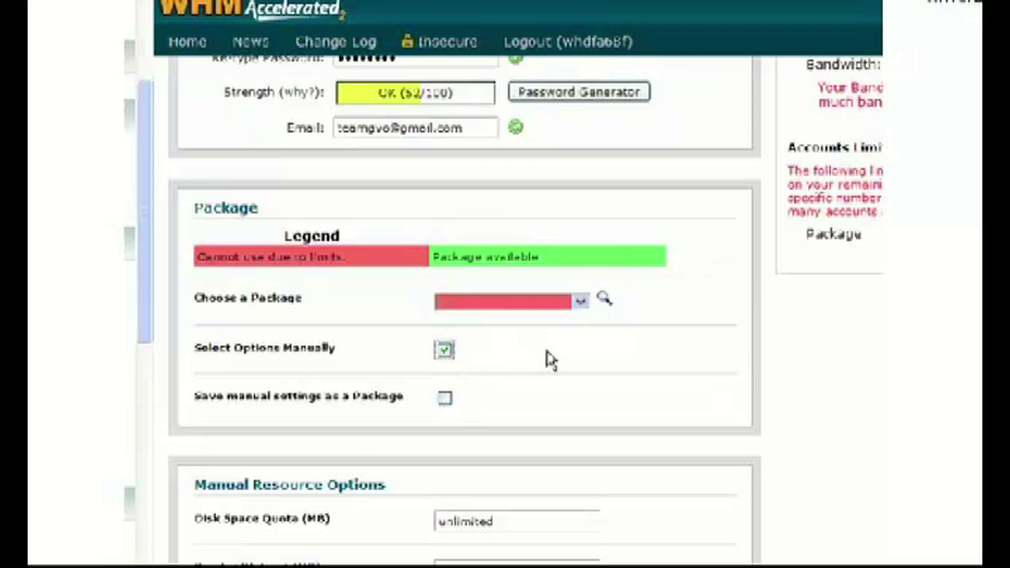
scroll(548, 347, "down", 3)
scroll(548, 345, "down", 5)
scroll(675, 218, "down", 10)
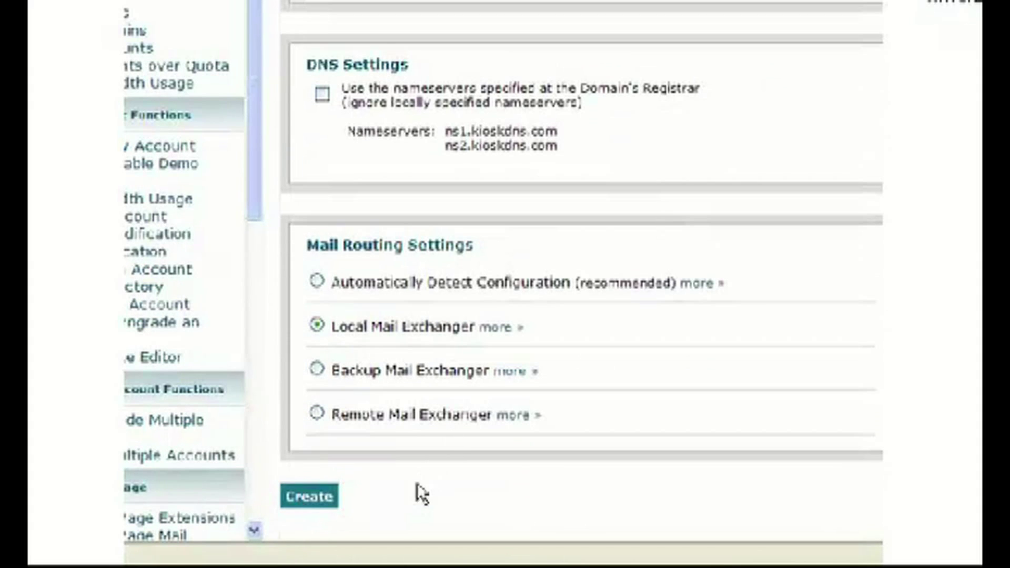
left_click(311, 495)
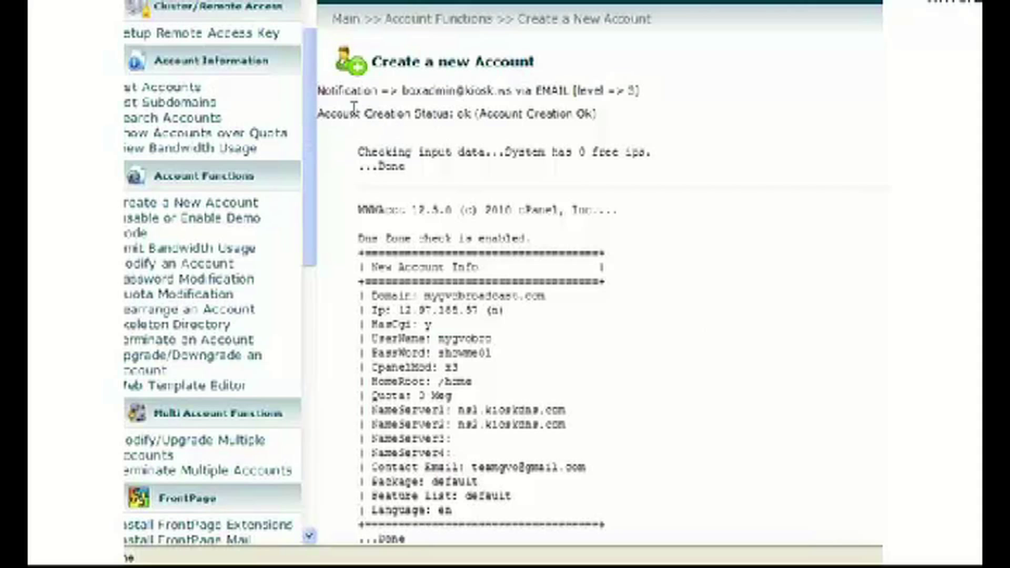
Highlight the account creation report and review the New Account Info section.
left_click_drag(319, 94, 631, 547)
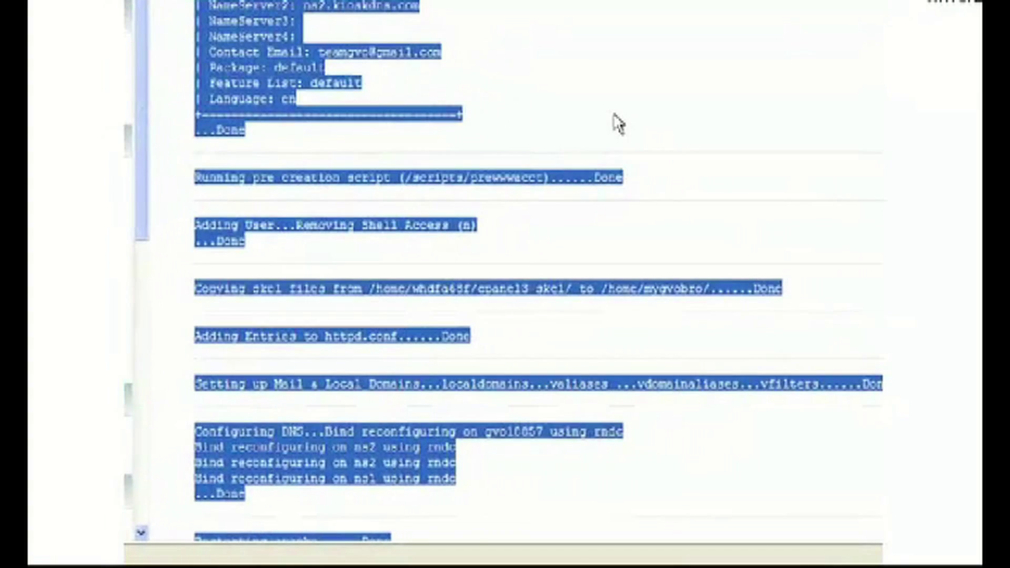
left_click(747, 160)
scroll(618, 124, "up", 5)
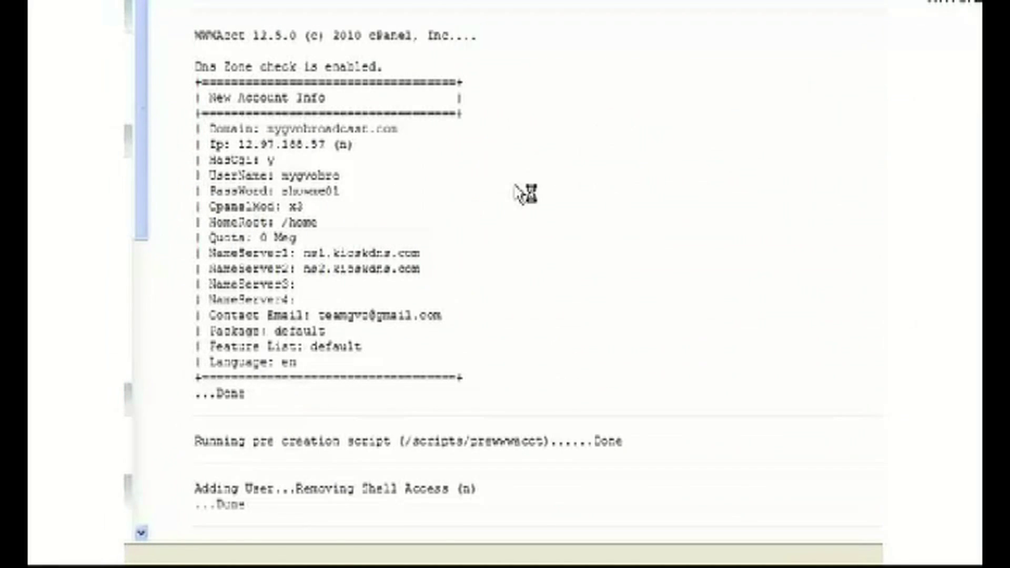
scroll(516, 186, "up", 3)
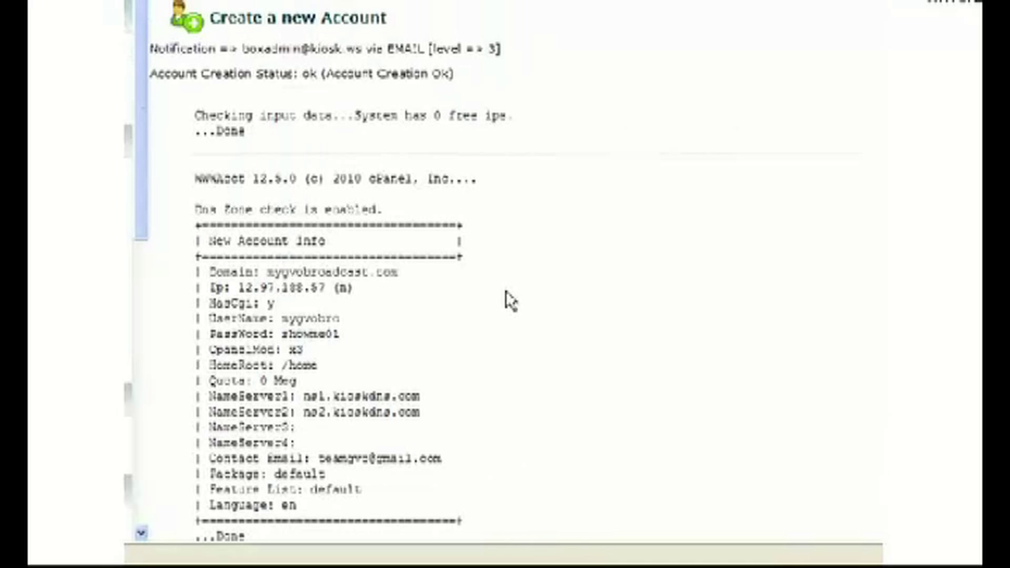